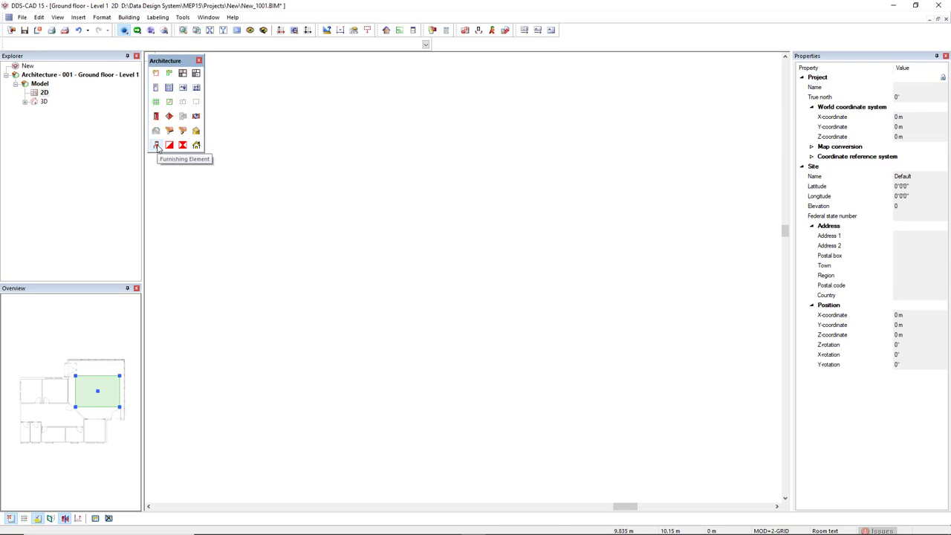
Open the furnishing database, collapse the tree and show Building > Home > Chairs and settees
{"action": "left_click", "coordinate": [156, 146]}
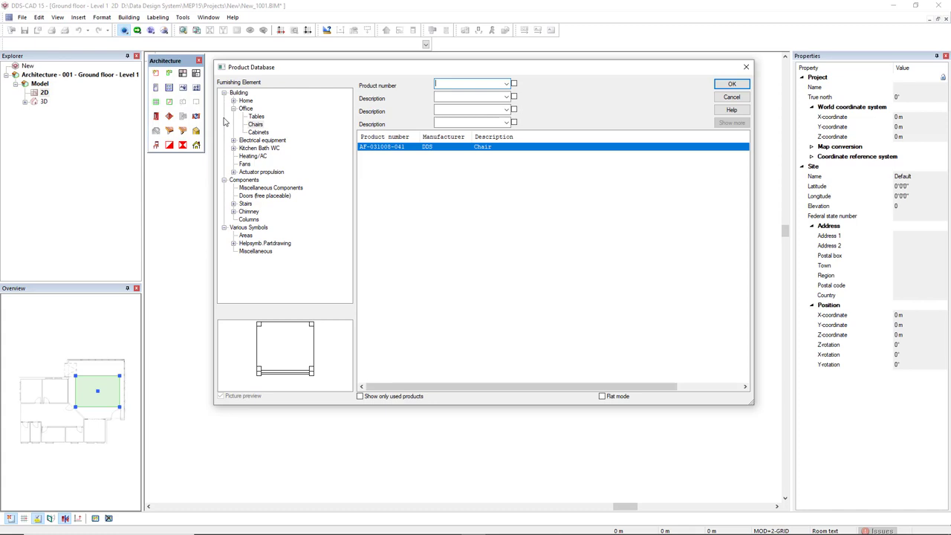
{"action": "left_click", "coordinate": [224, 93]}
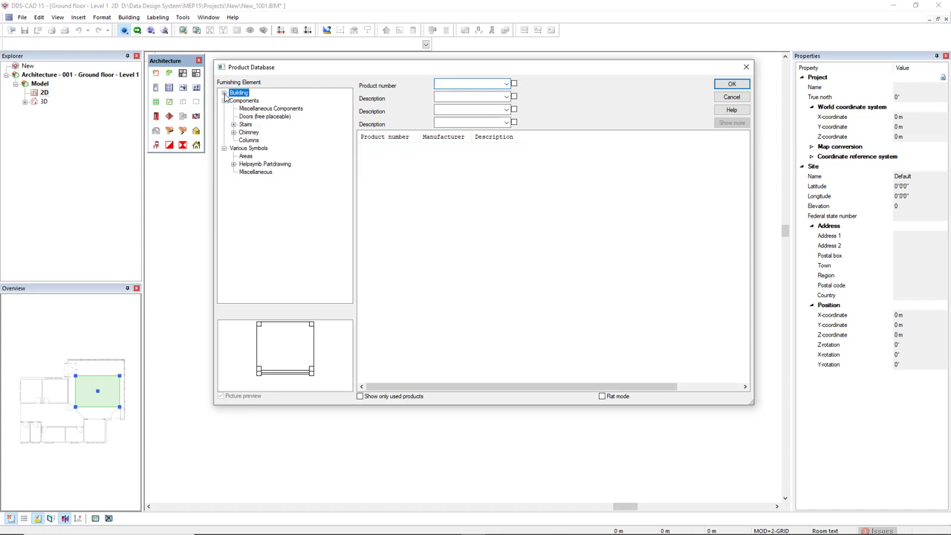
{"action": "left_click", "coordinate": [224, 100]}
{"action": "left_click", "coordinate": [224, 109]}
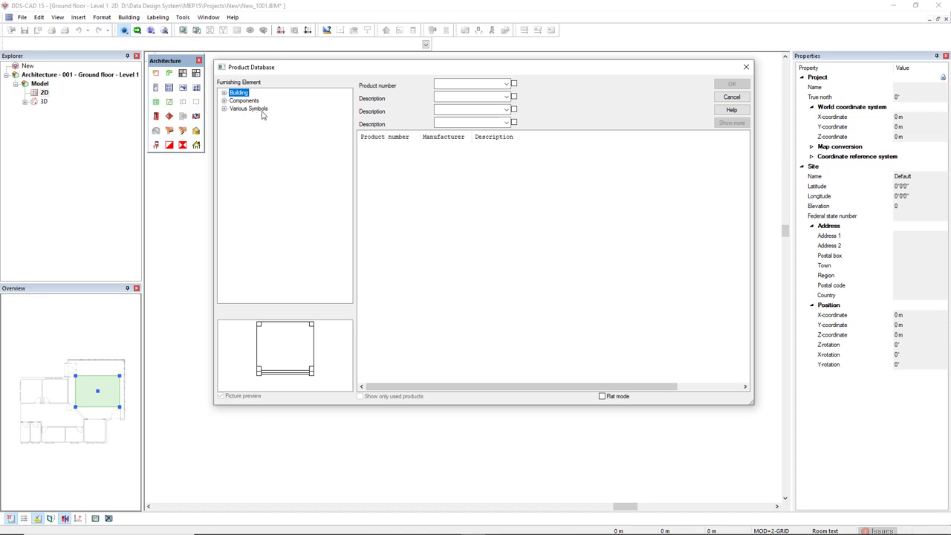
{"action": "left_click", "coordinate": [223, 93]}
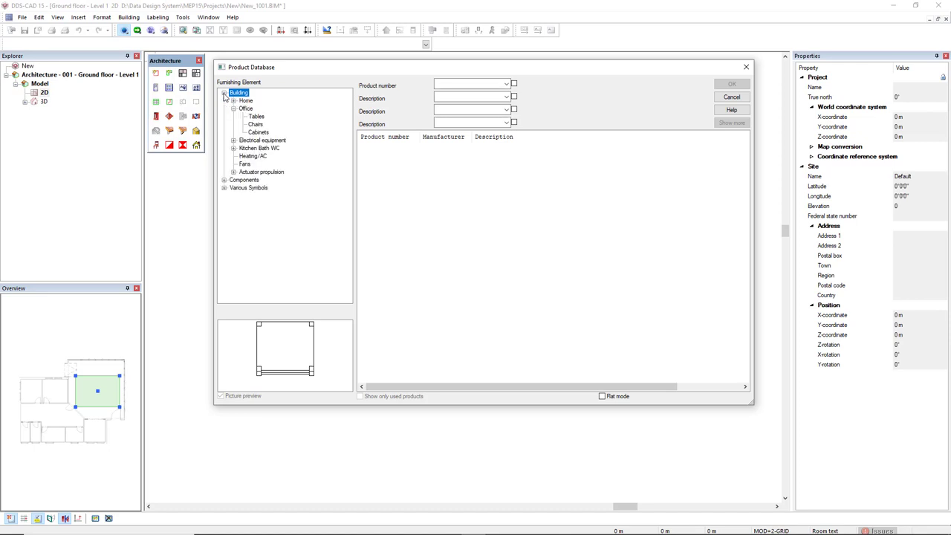
{"action": "left_click", "coordinate": [233, 101]}
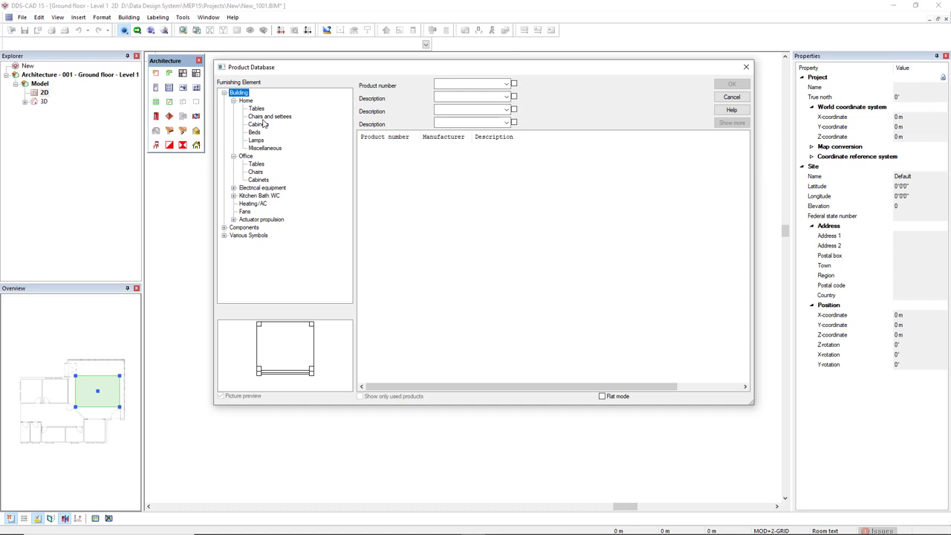
{"action": "left_click", "coordinate": [261, 117]}
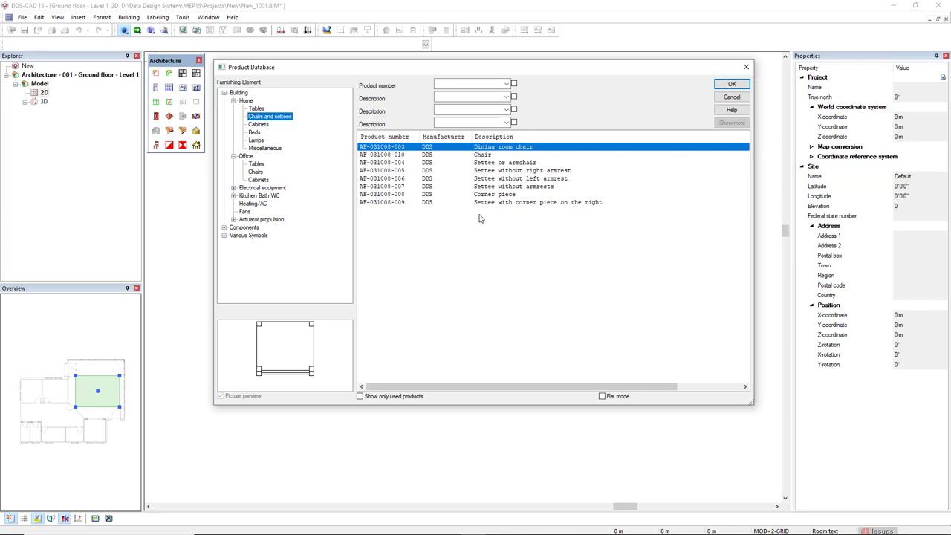
Filter descriptions by 'chair' and enable Flat mode to list chairs from all categories
{"action": "left_click", "coordinate": [441, 96]}
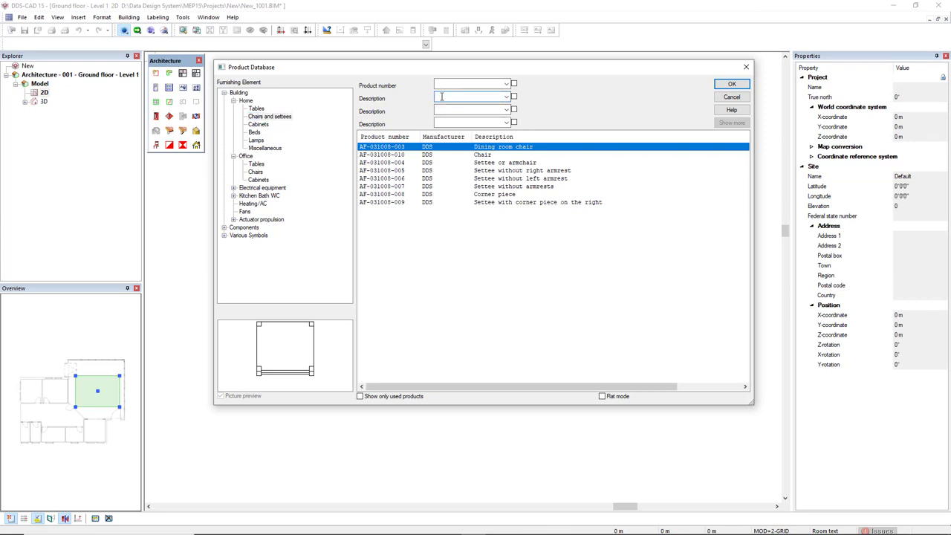
{"action": "type", "text": "chair"}
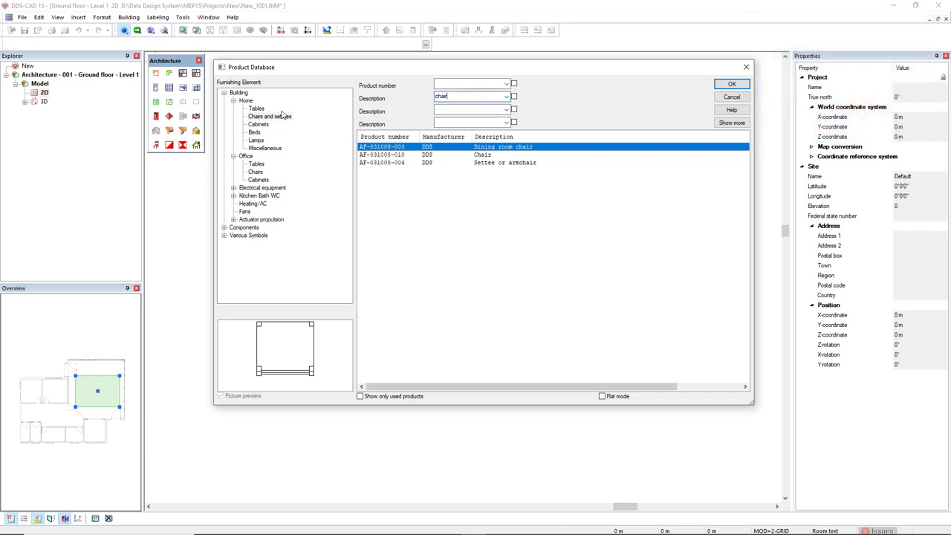
{"action": "left_click", "coordinate": [602, 397]}
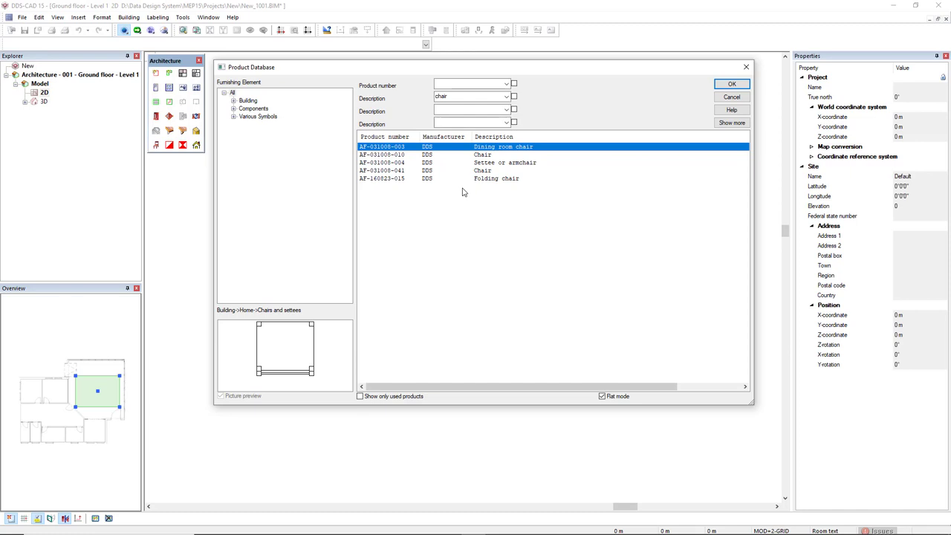
Use Go to Filter on the plain Chair to narrow the list to Building > Office > Chairs
{"action": "left_click", "coordinate": [484, 174]}
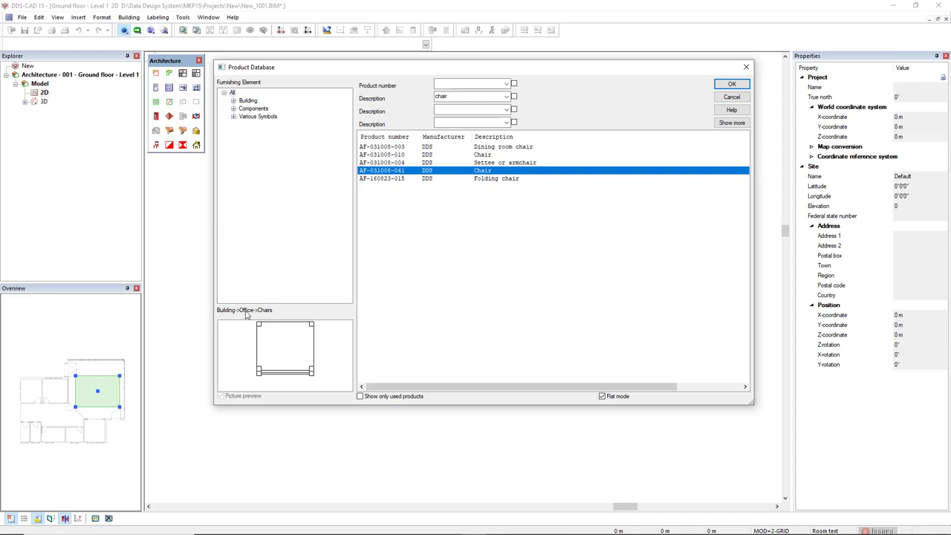
{"action": "right_click", "coordinate": [481, 172]}
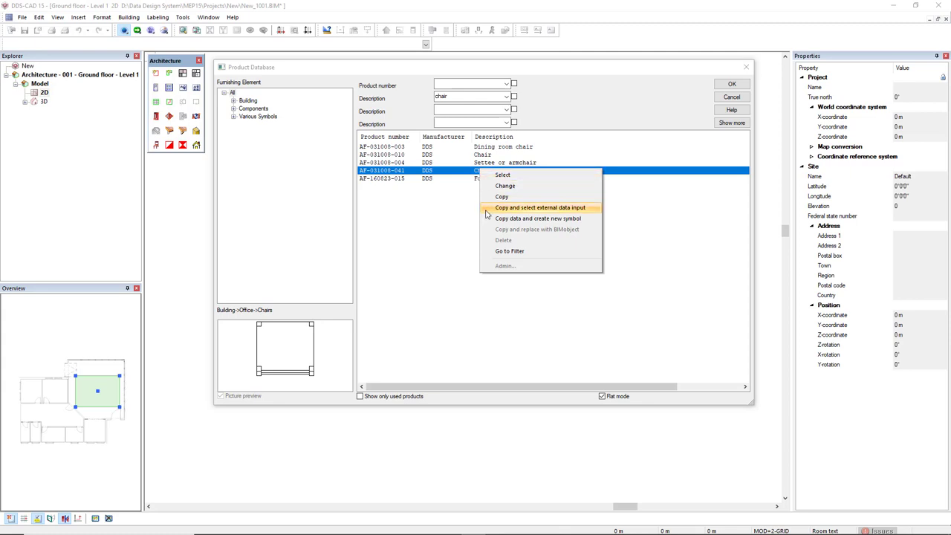
{"action": "left_click", "coordinate": [509, 251]}
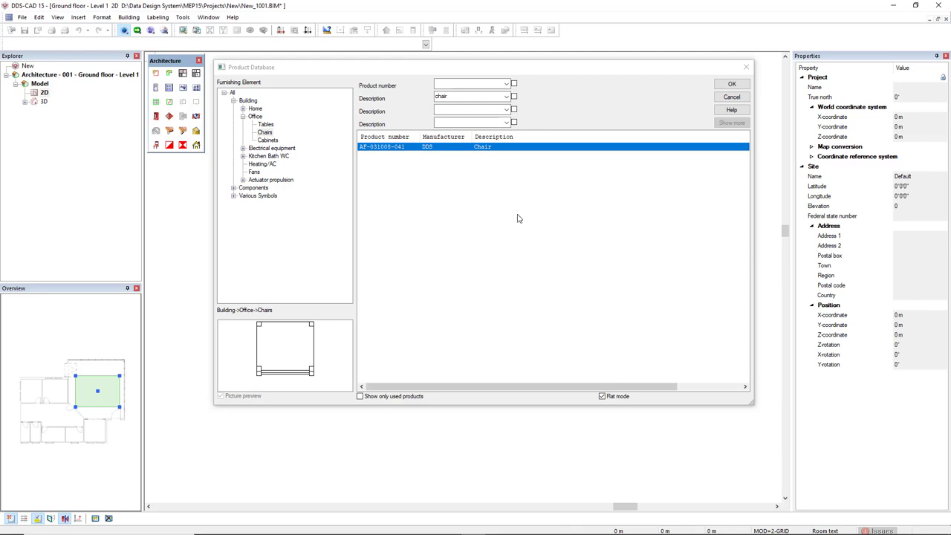
Return to the category tree and list the Home chairs and settees
{"action": "left_click", "coordinate": [602, 396]}
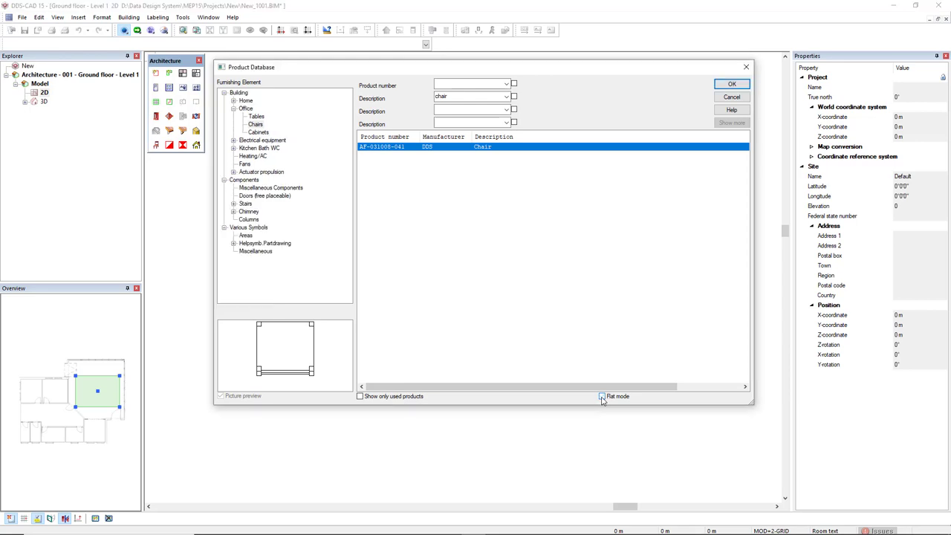
{"action": "left_click", "coordinate": [234, 100]}
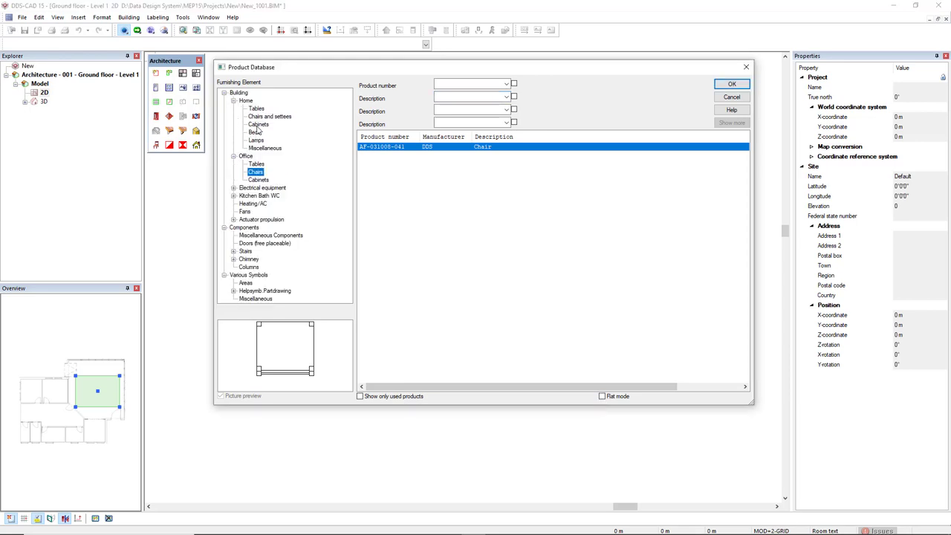
{"action": "left_click", "coordinate": [259, 118]}
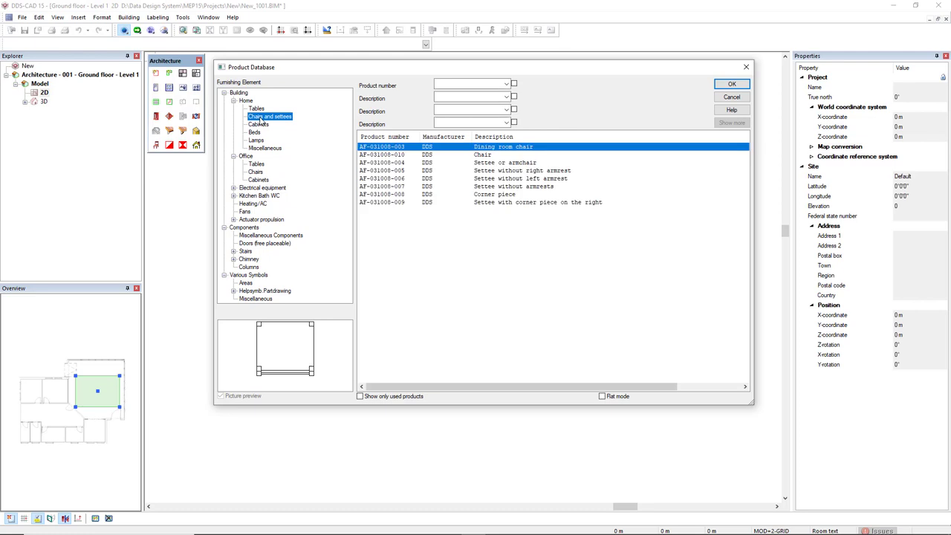
Filter by 'chair', show all products and select the Chair AF-031008-010
{"action": "left_click", "coordinate": [458, 99]}
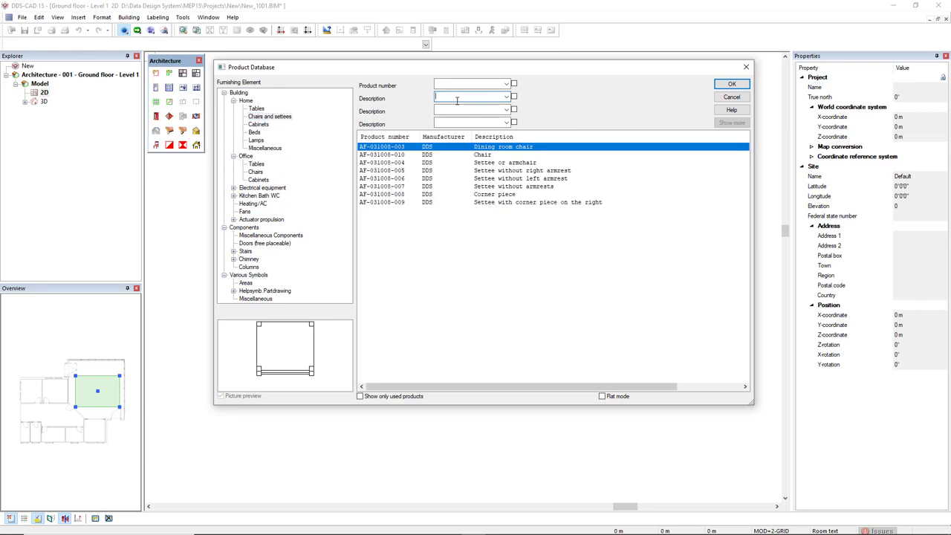
{"action": "type", "text": "chair"}
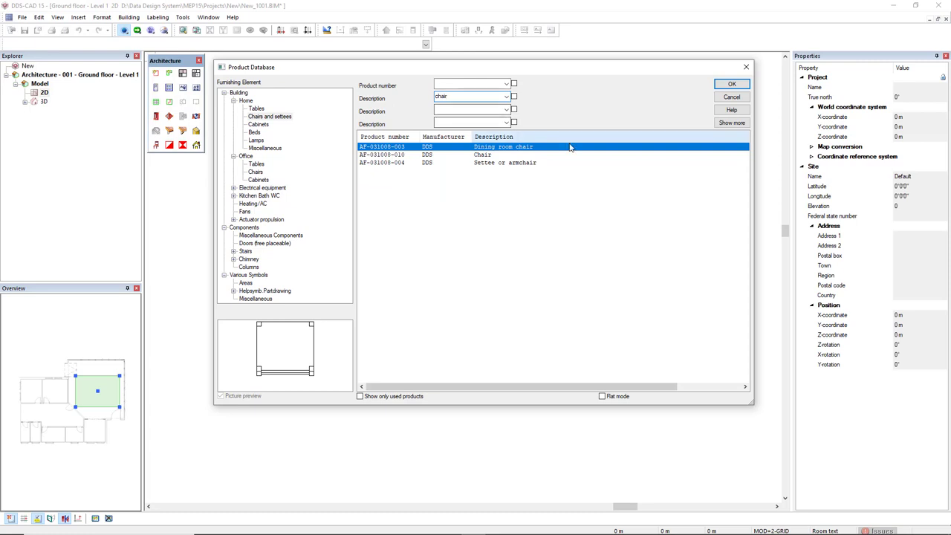
{"action": "left_click", "coordinate": [745, 125]}
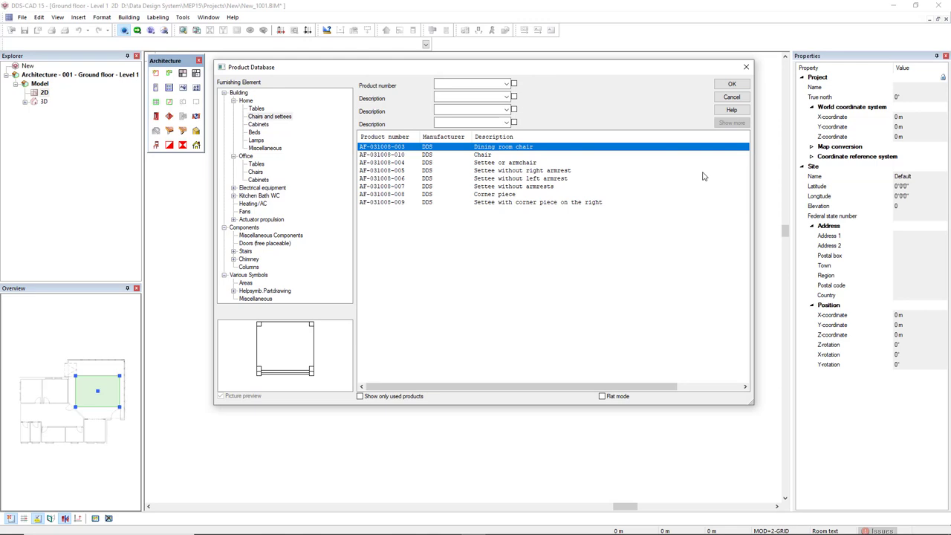
{"action": "left_click", "coordinate": [488, 156]}
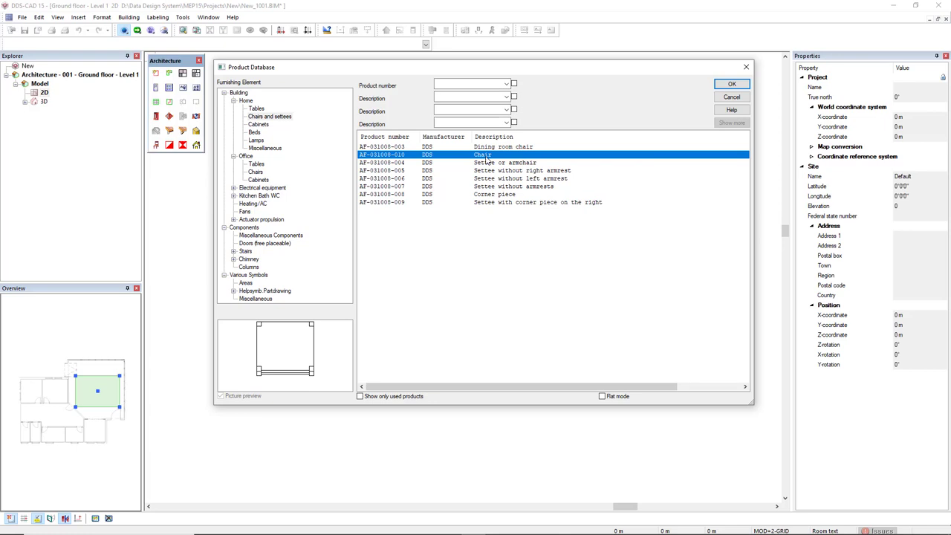
Set the Chair's reference to Finished Floor (FFL), lock its height and use distance 0
{"action": "left_click", "coordinate": [731, 84]}
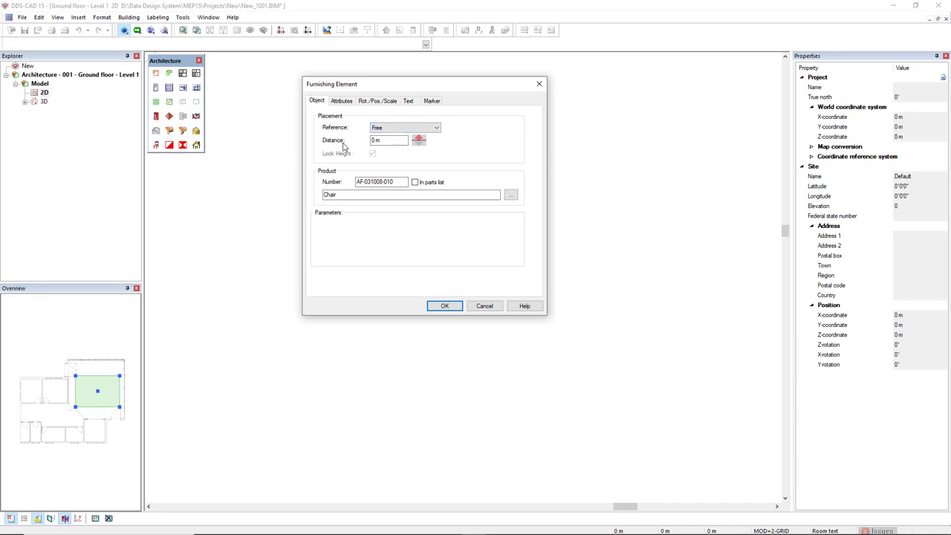
{"action": "left_click", "coordinate": [399, 131]}
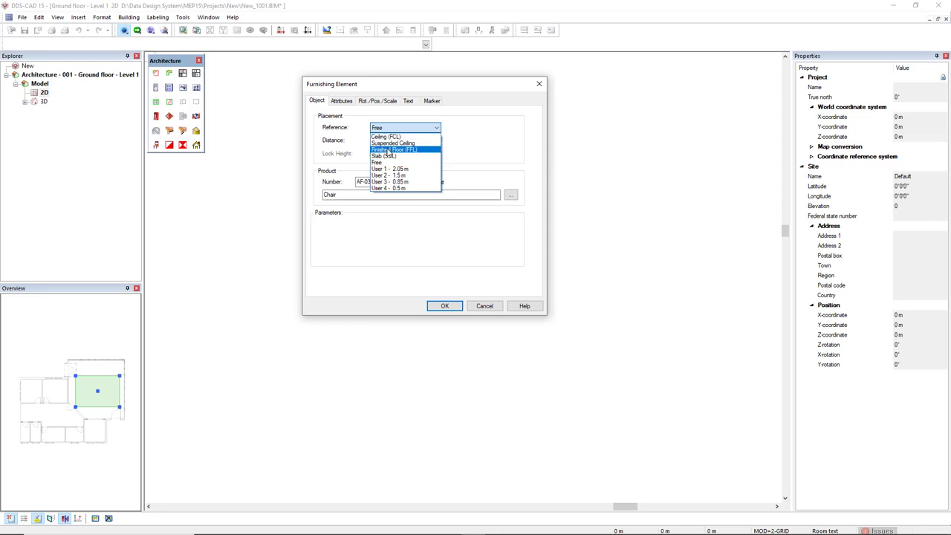
{"action": "left_click", "coordinate": [420, 151]}
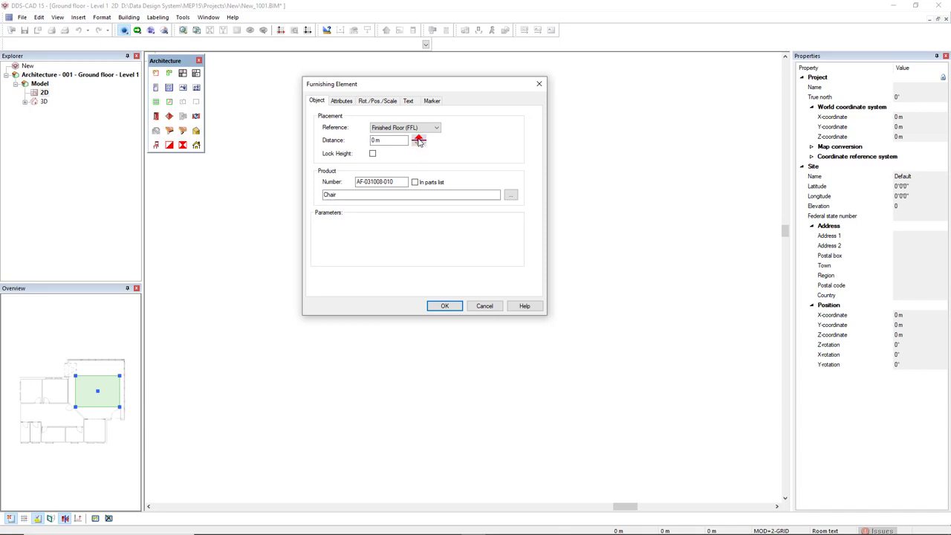
{"action": "left_click", "coordinate": [418, 140]}
{"action": "type", "text": ".3"}
{"action": "left_click", "coordinate": [373, 157]}
{"action": "key", "text": "shift+Tab"}
{"action": "type", "text": "0"}
{"action": "left_click", "coordinate": [443, 310]}
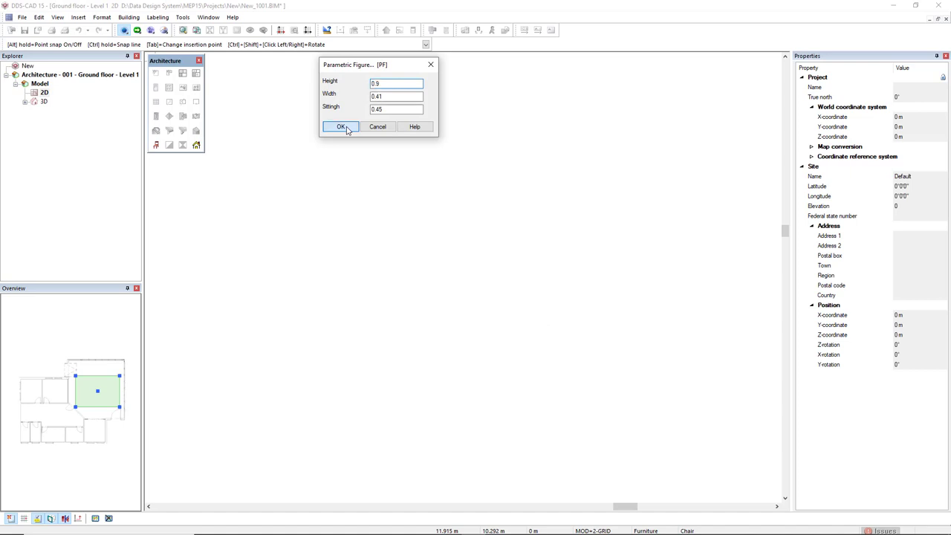
Keep the Chair's default 0.9 height and 0.41 width and place the first chair
{"action": "left_click", "coordinate": [343, 128]}
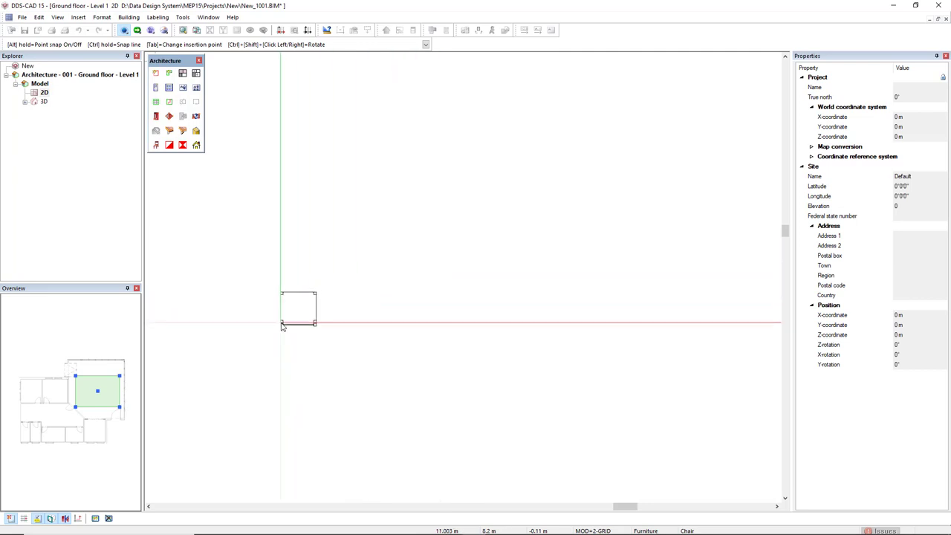
{"action": "left_click", "coordinate": [282, 325]}
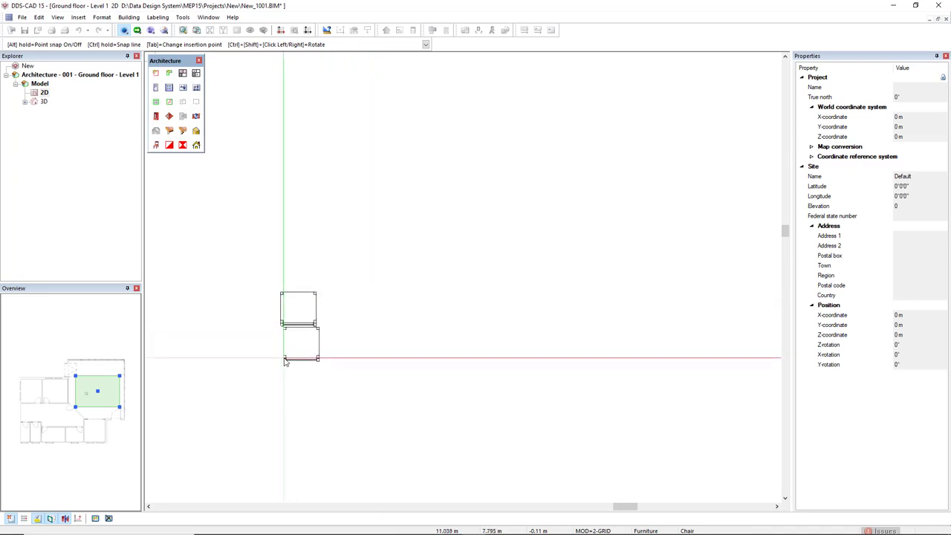
Place three more chairs 1 m right, up and left to complete a two-by-two grid
{"action": "key", "text": "r"}
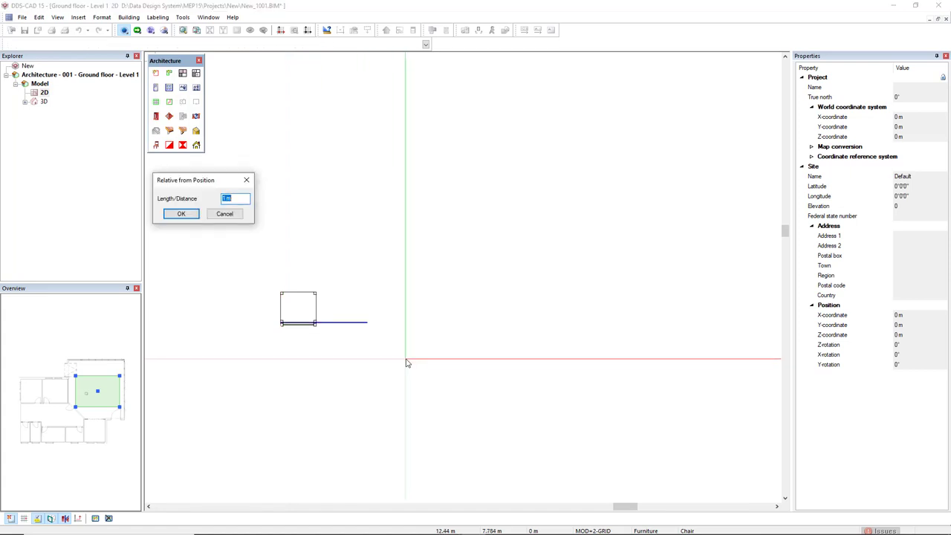
{"action": "left_click_drag", "start_coordinate": [201, 182], "coordinate": [276, 177]}
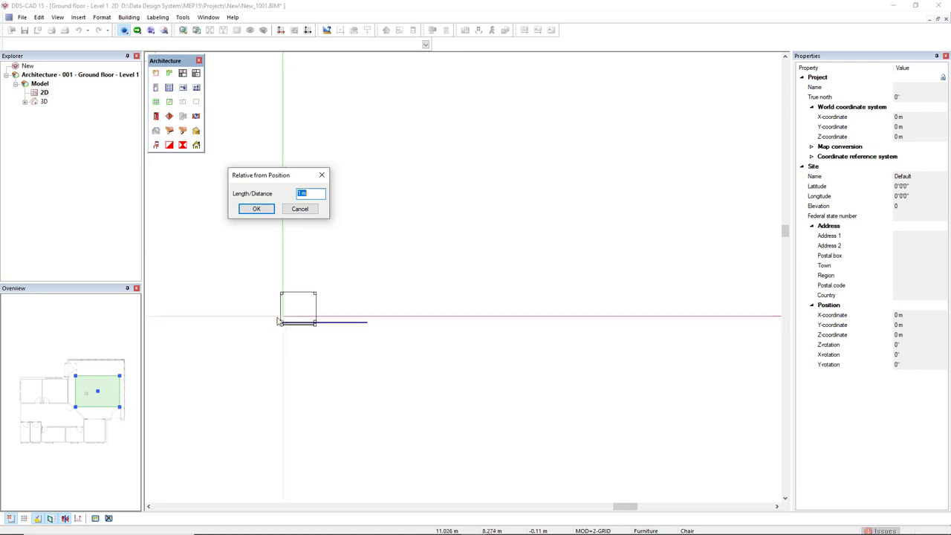
{"action": "left_click", "coordinate": [310, 370]}
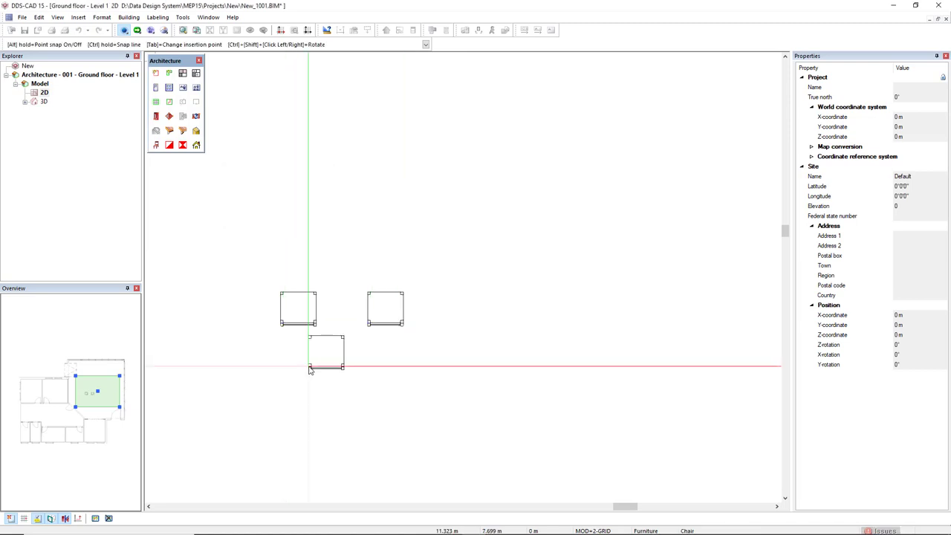
{"action": "left_click", "coordinate": [310, 370]}
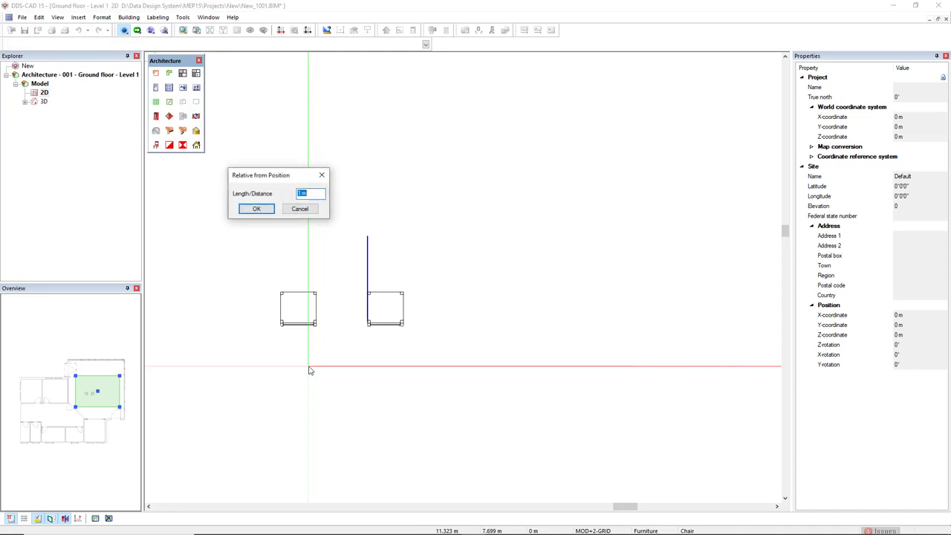
{"action": "key", "text": "Return"}
{"action": "left_click", "coordinate": [310, 370]}
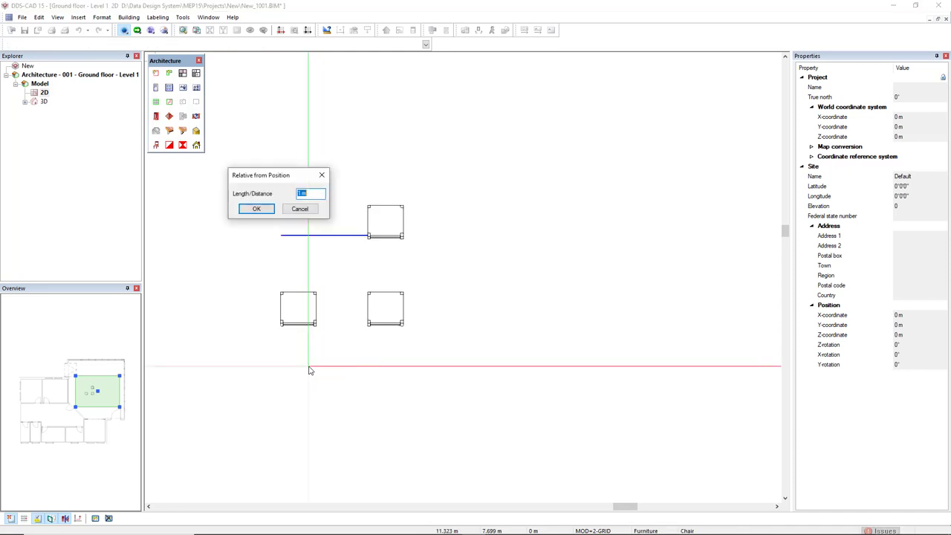
{"action": "key", "text": "Return"}
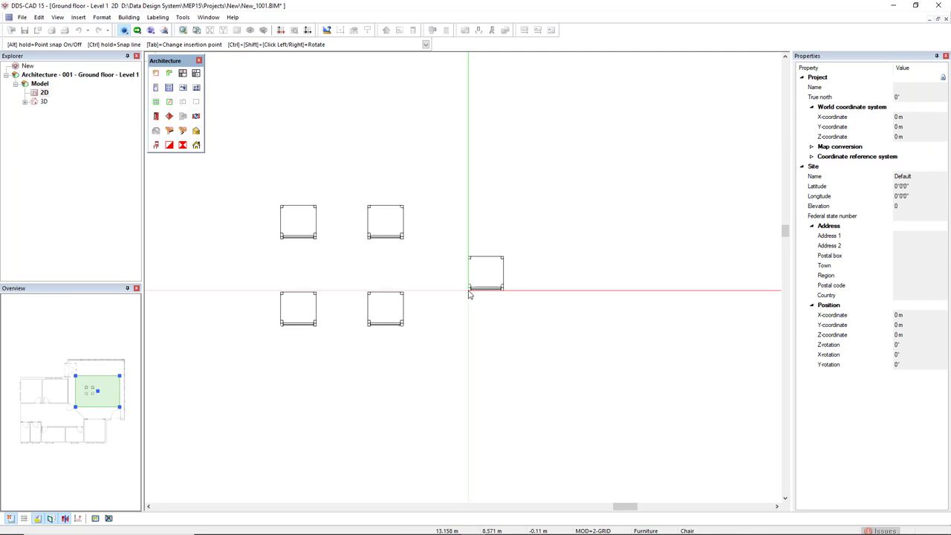
Anchor the chair at its centre and place a fifth chair right of the grid
{"action": "key", "text": "Tab"}
{"action": "key", "text": "Tab"}
{"action": "key", "text": "Tab"}
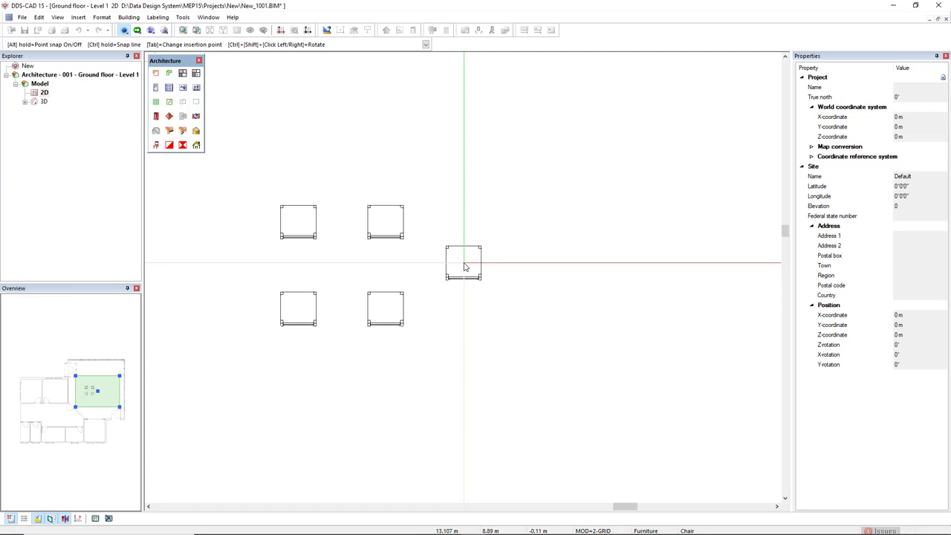
{"action": "left_click", "coordinate": [464, 268]}
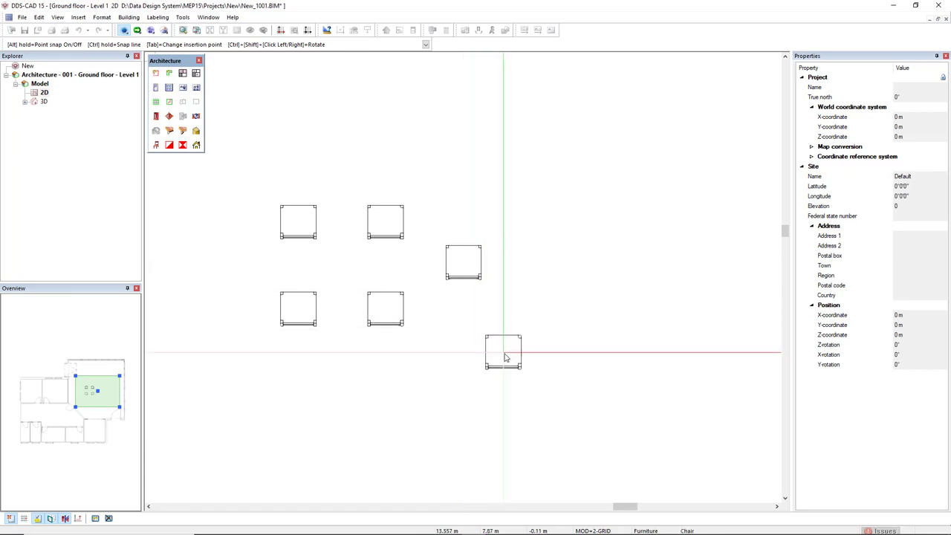